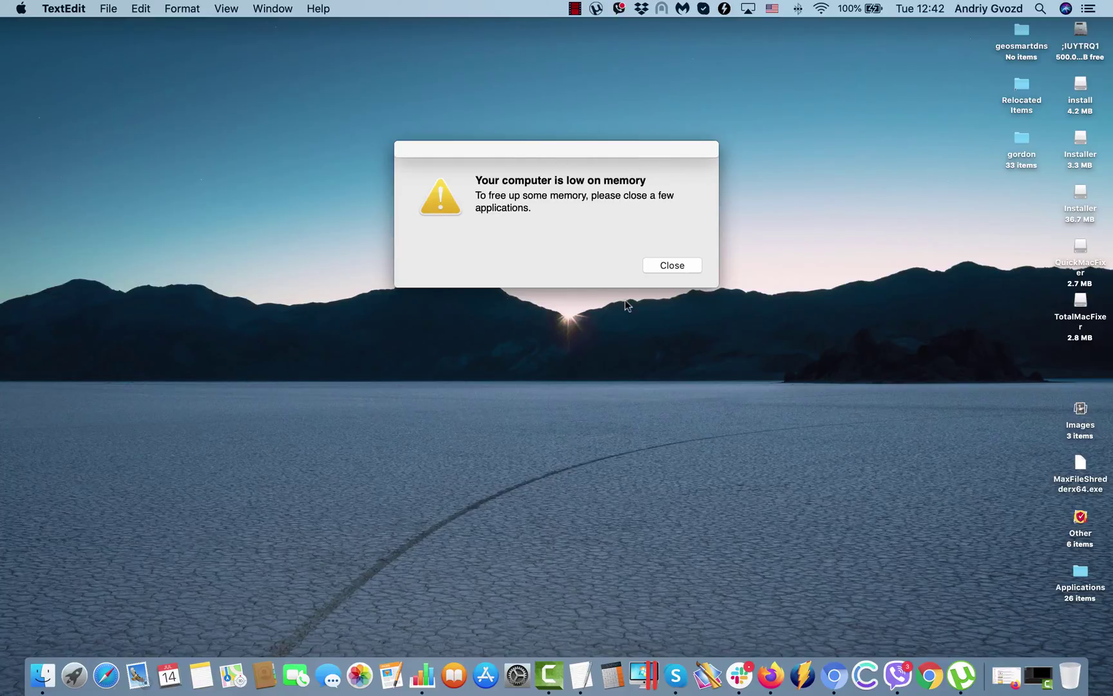
Dismiss the low-memory warning and show the Applications folder in Finder.
left_click(676, 268)
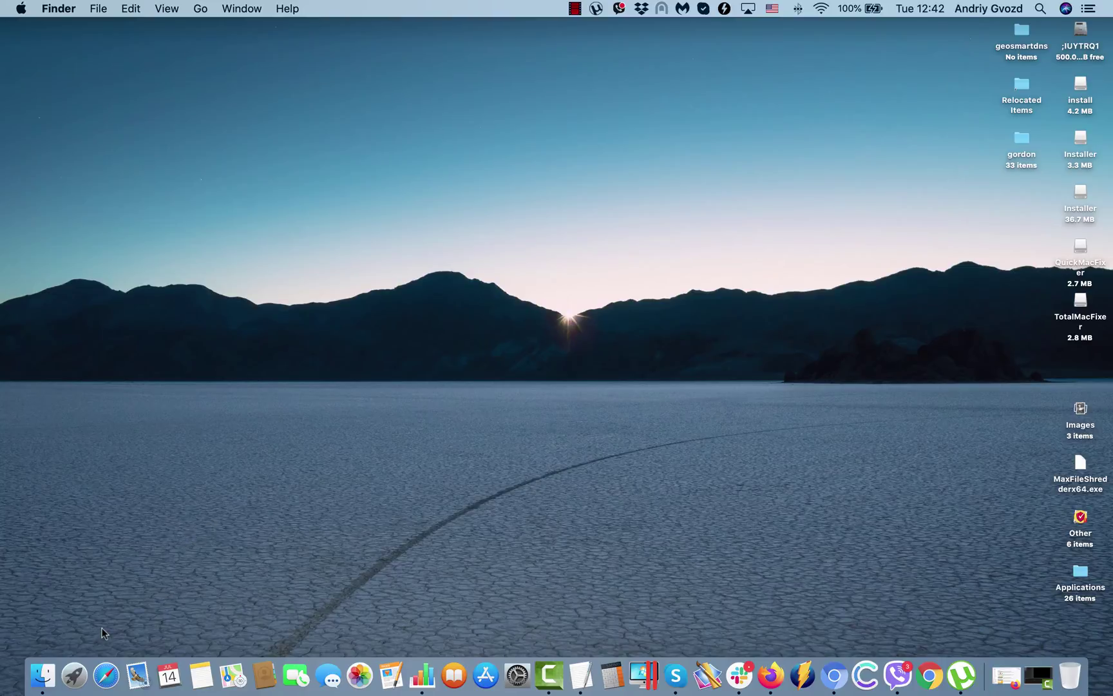
left_click(44, 677)
left_click(387, 350)
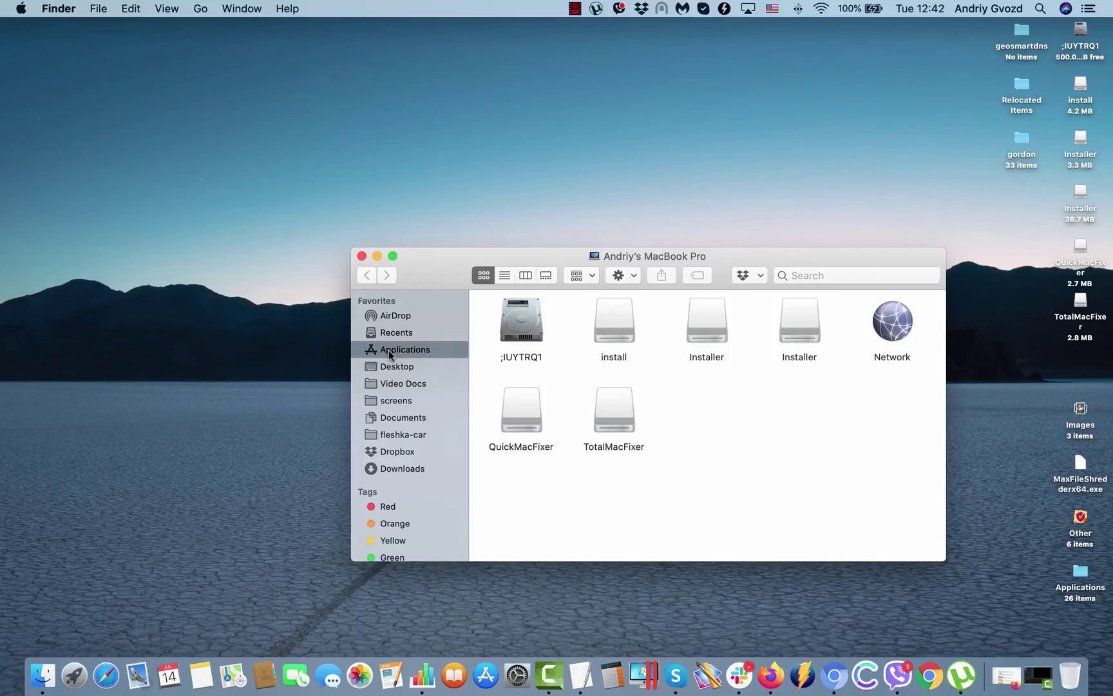
Browse the installed apps in Applications, then close the Finder window.
left_click_drag(526, 262, 462, 176)
scroll(492, 298, "up", 15)
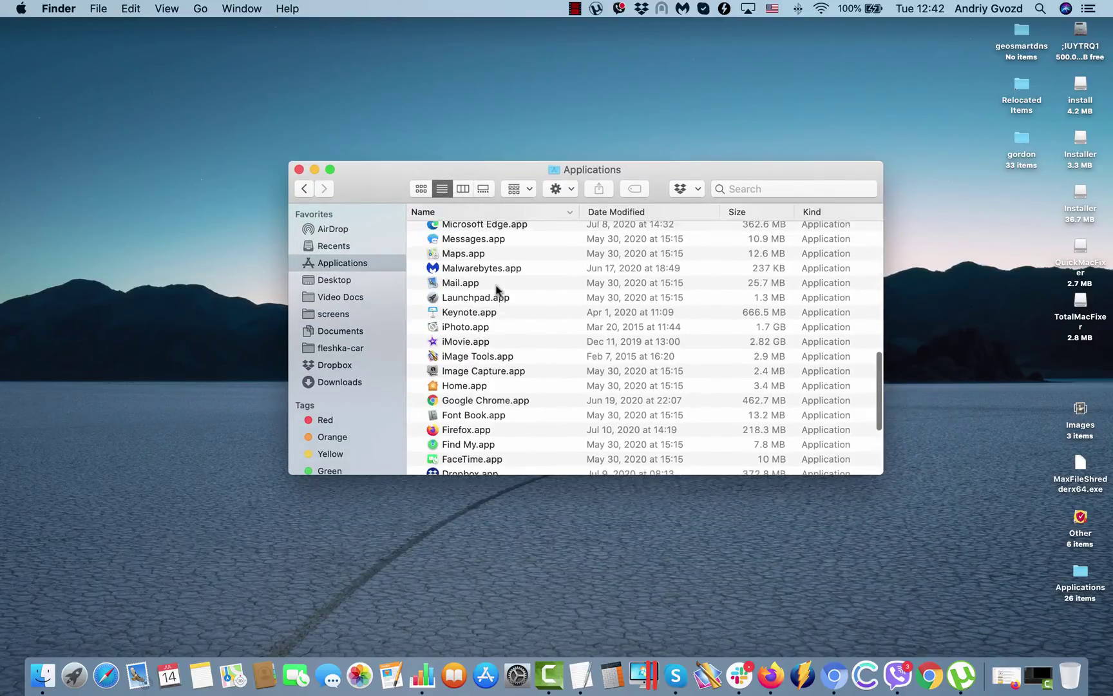
scroll(491, 298, "up", 8)
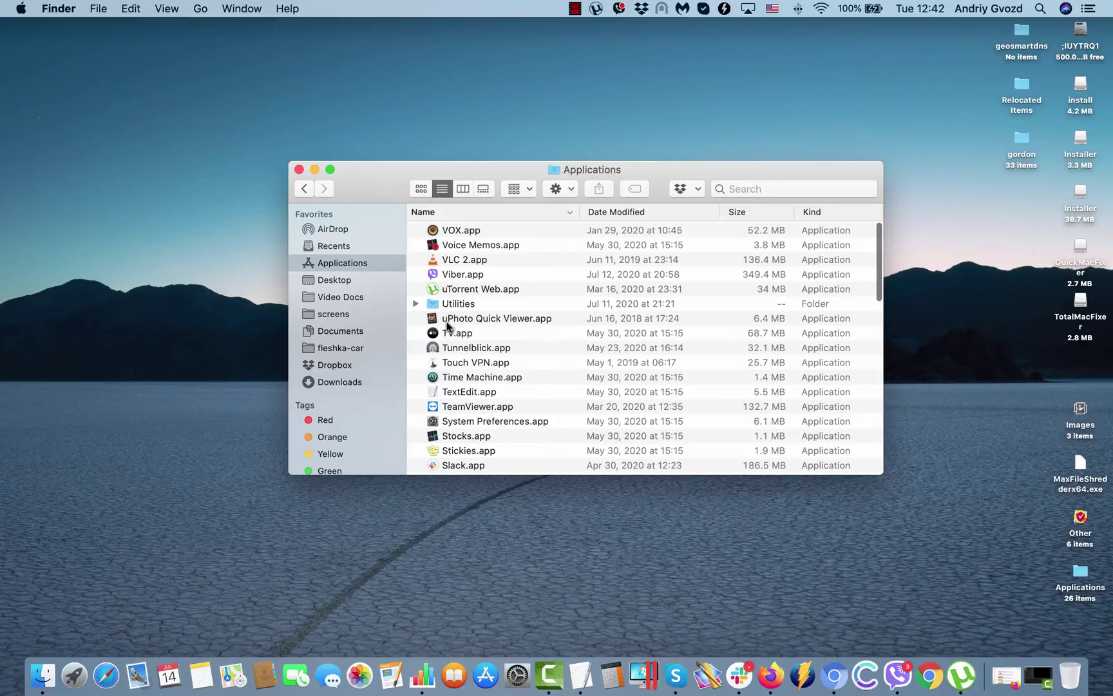
scroll(450, 325, "down", 3)
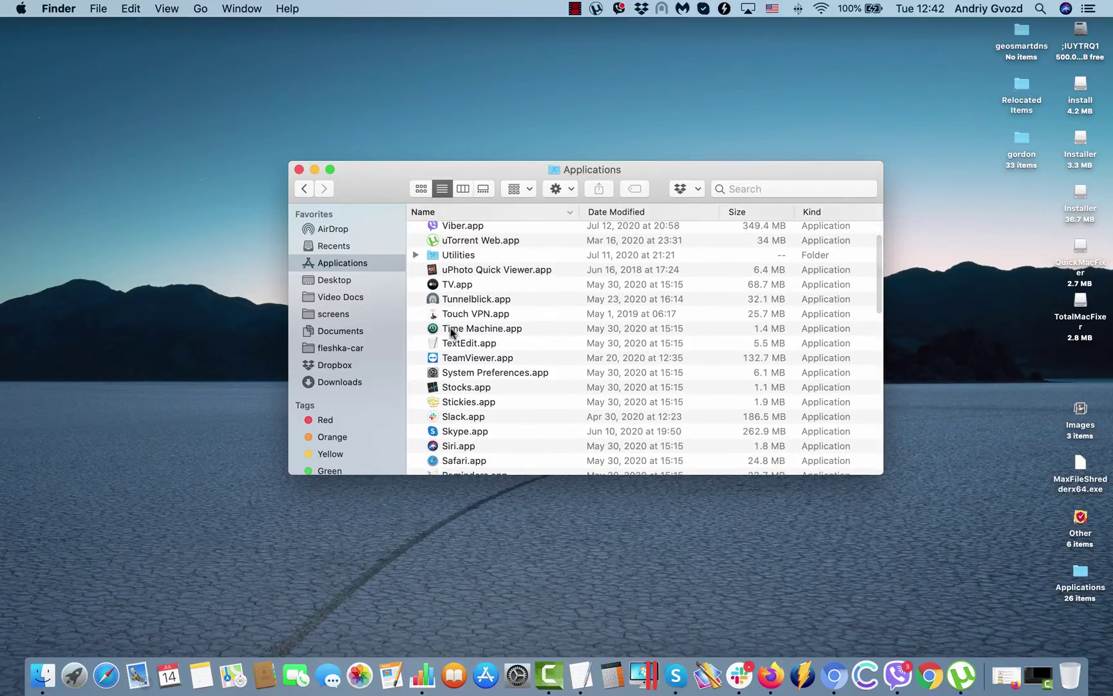
scroll(453, 334, "down", 15)
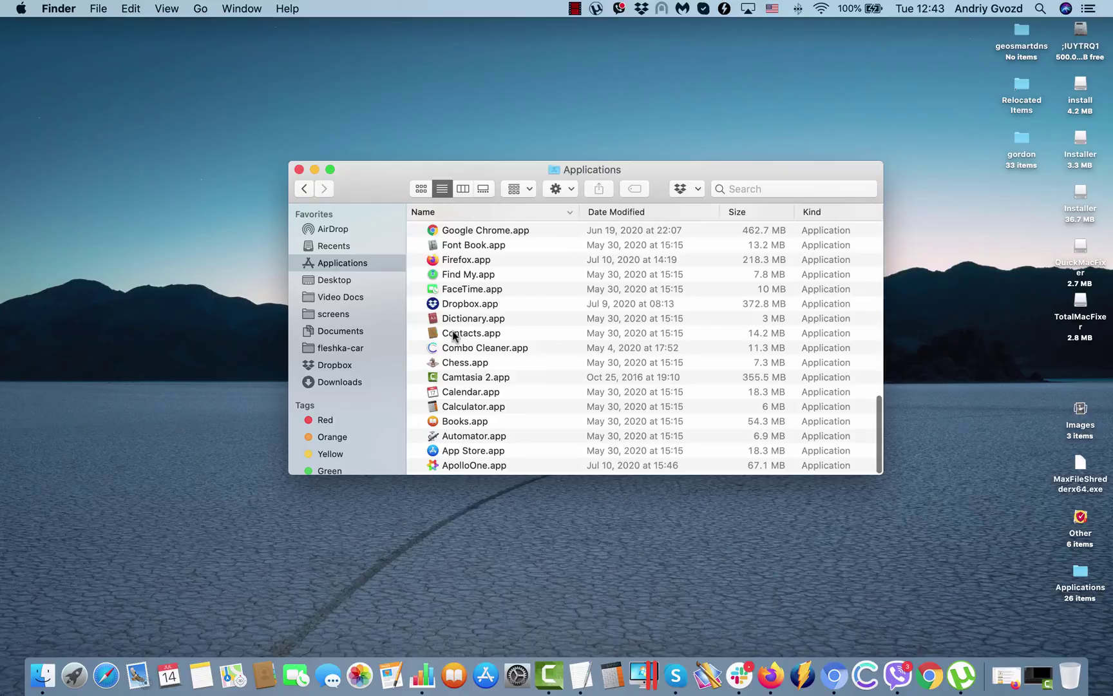
scroll(509, 387, "up", 15)
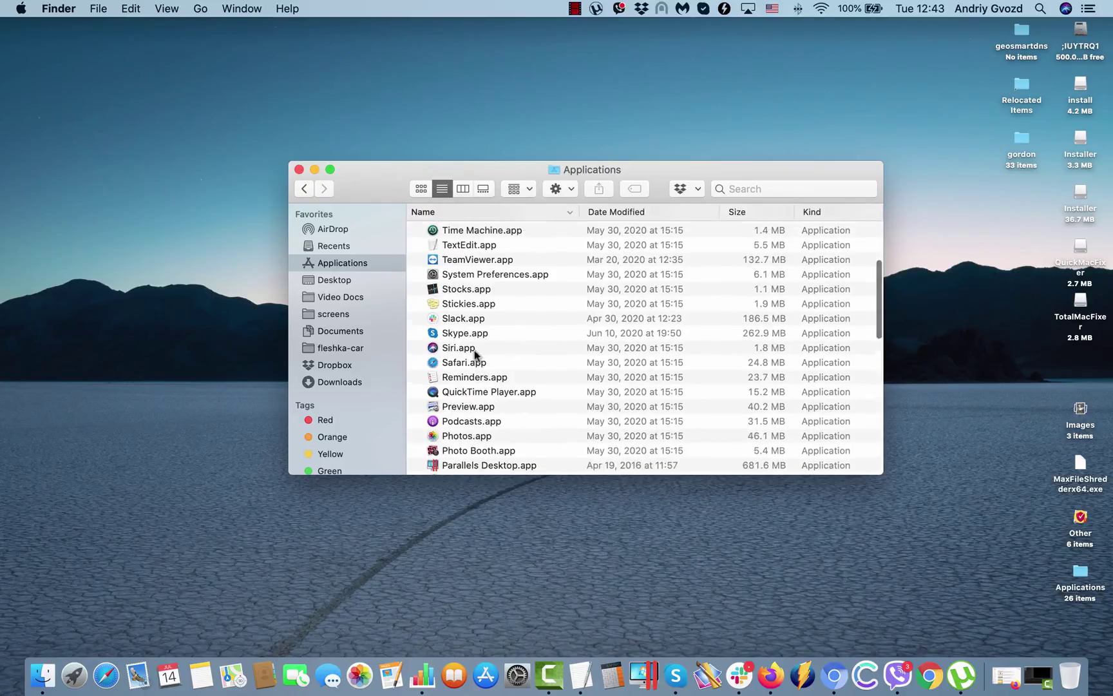
left_click(299, 168)
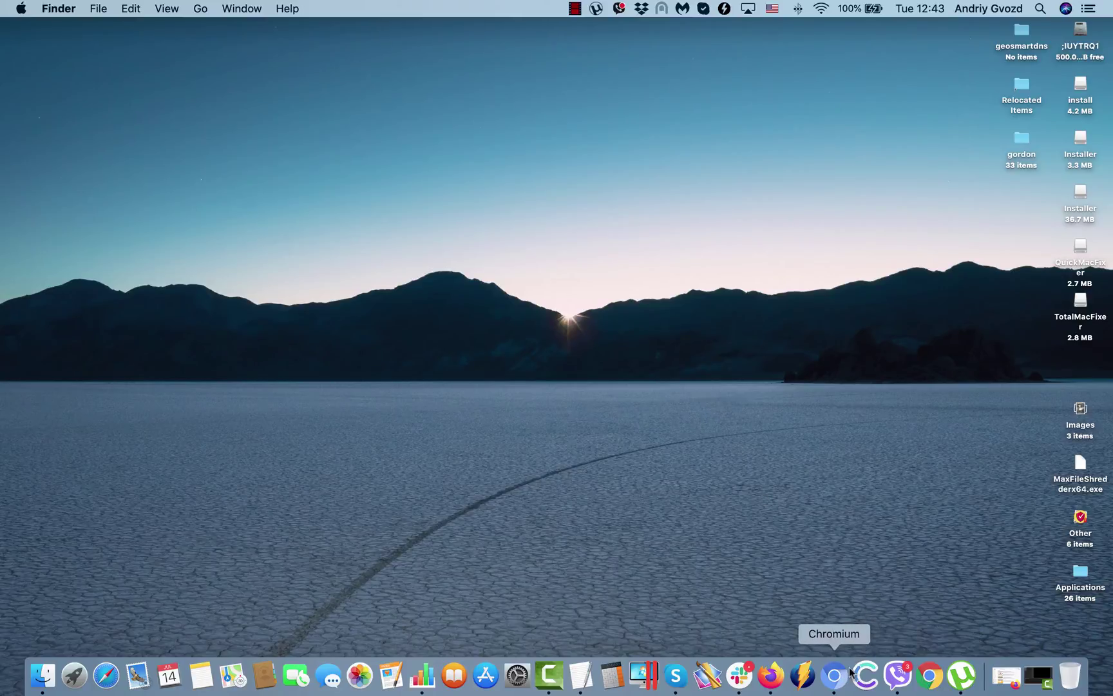
Launch Chrome and load system-tips.net/download-combo-cleaner from the address bar.
left_click(930, 675)
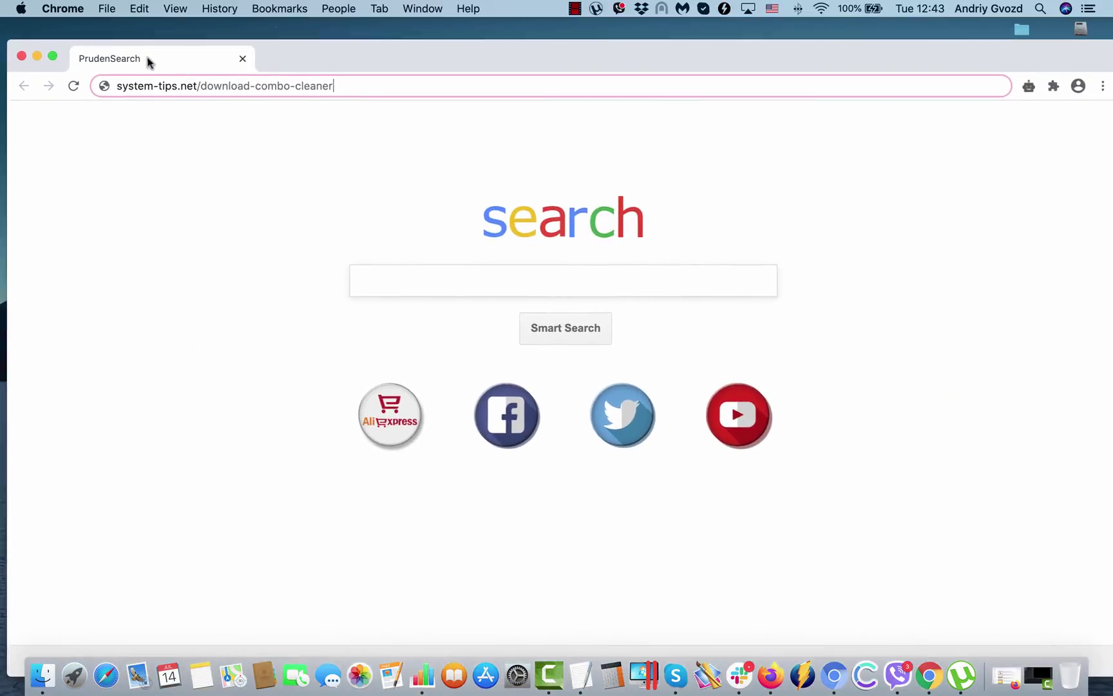
left_click(343, 81)
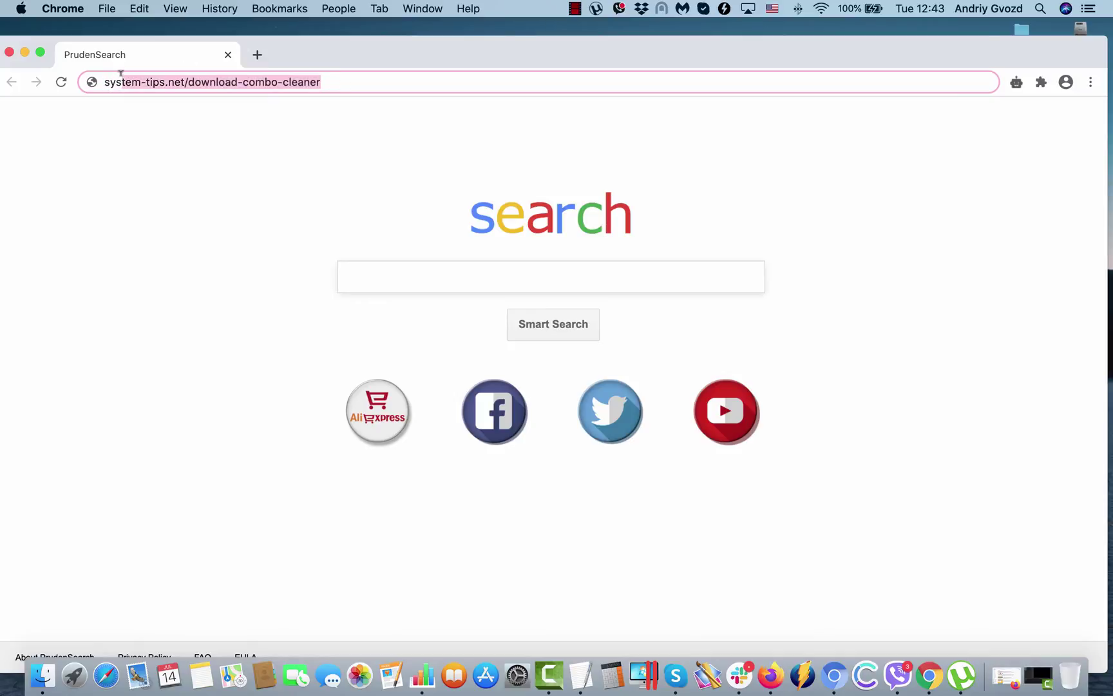
left_click(175, 81)
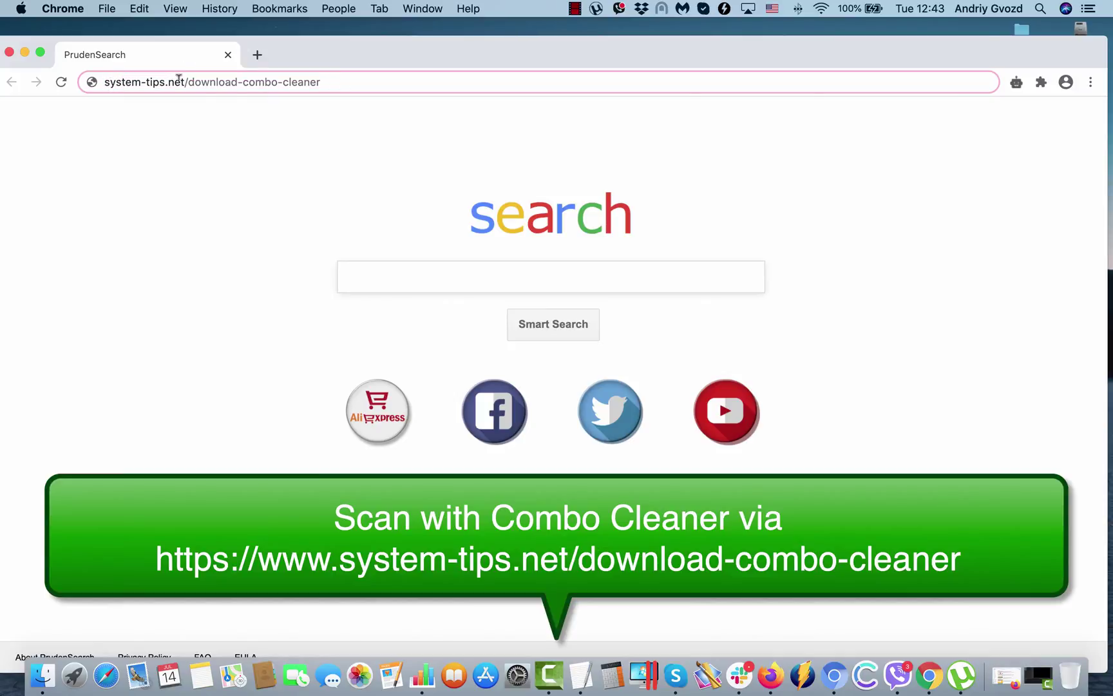
left_click_drag(189, 78, 360, 37)
left_click(340, 79)
key("Return")
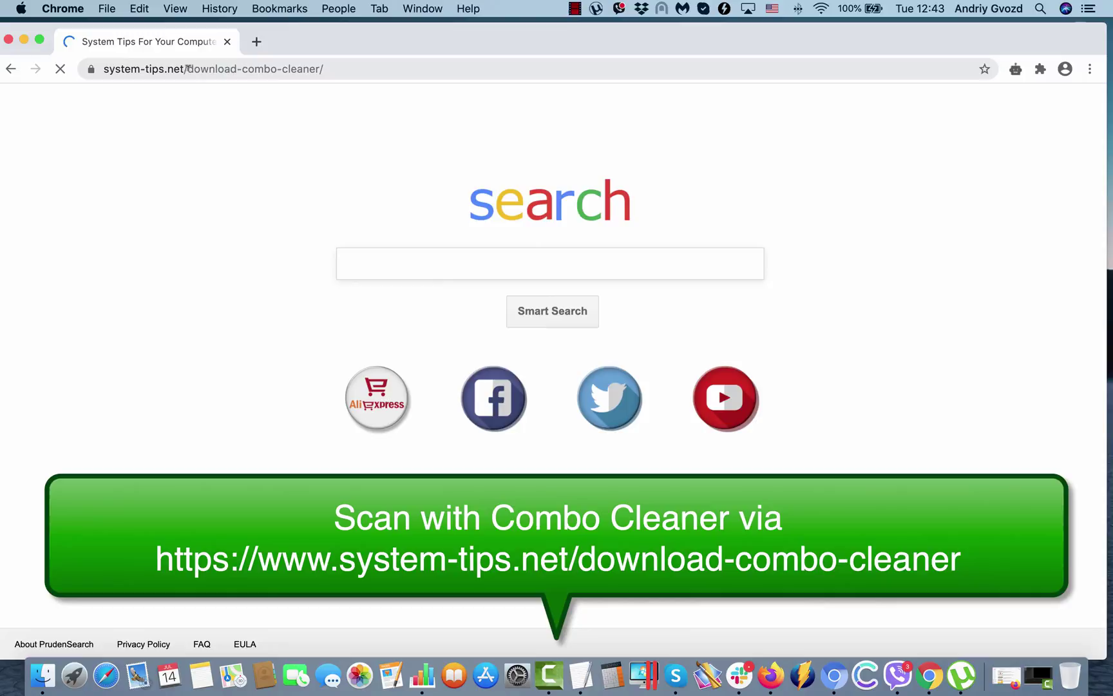
Reload the System Tips download page, accept its cookie notice with 'Okay, thanks', and scroll down.
left_click(341, 67)
key("Right")
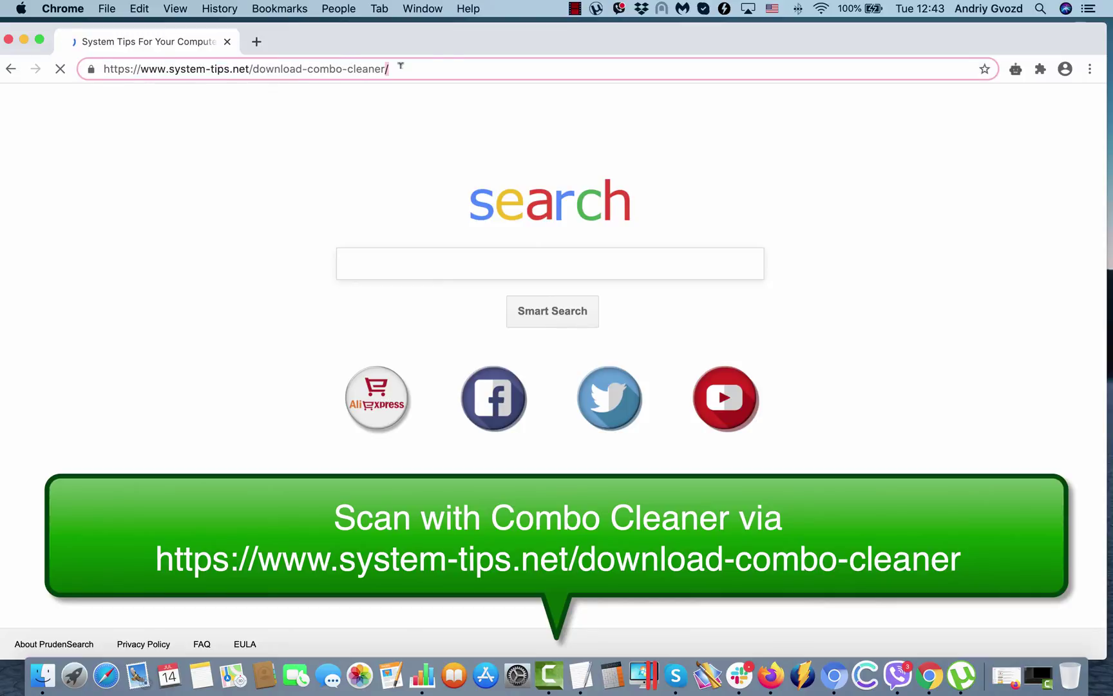
left_click_drag(439, 44, 440, 41)
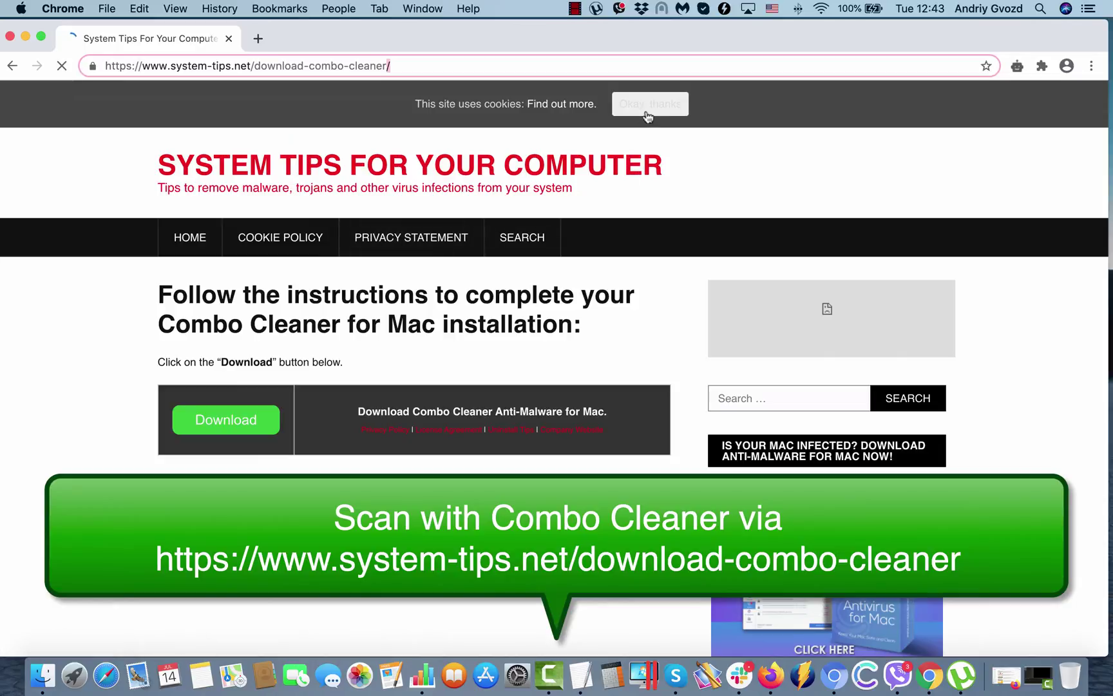
left_click(648, 96)
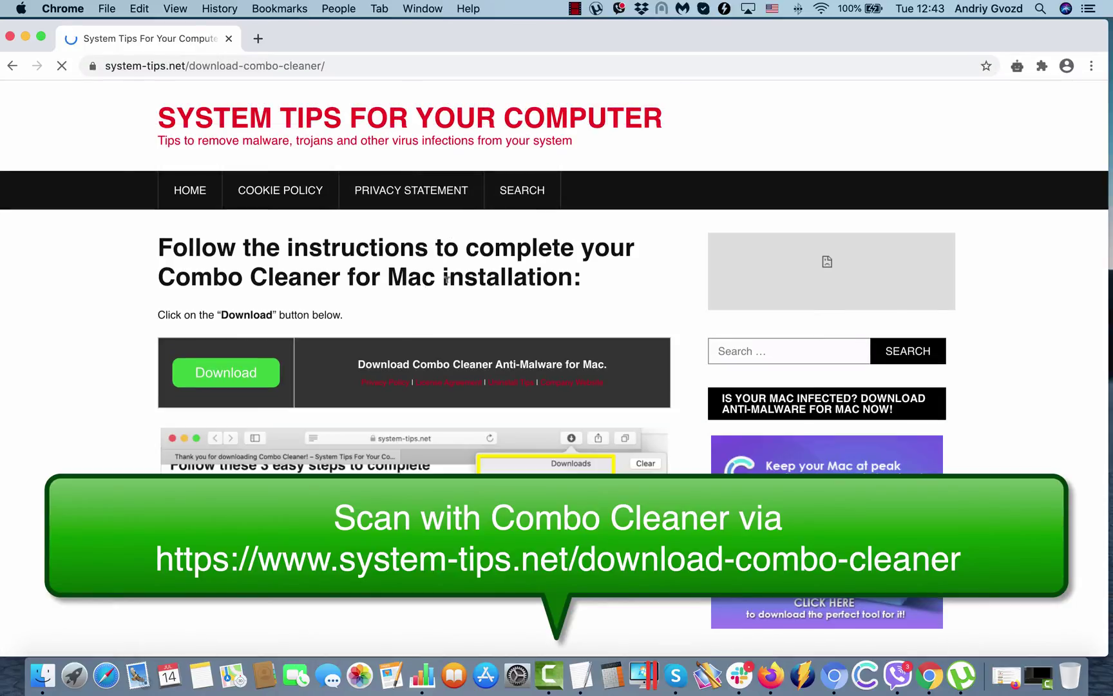
scroll(265, 290, "down", 2)
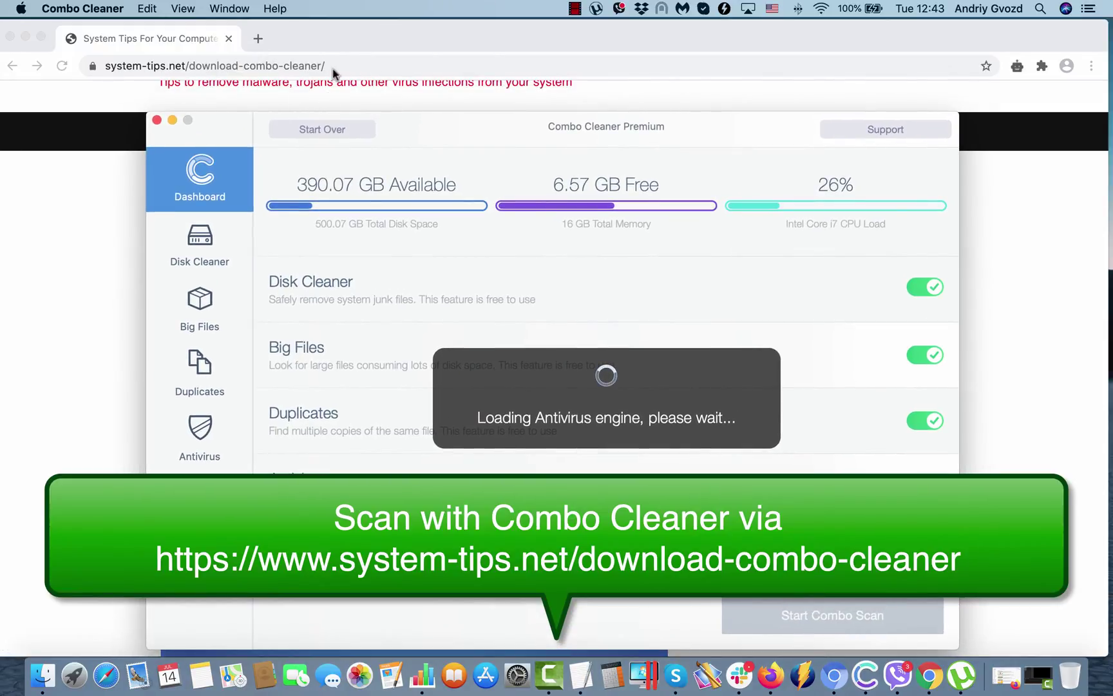
Bring the Combo Cleaner Premium window in front of Chrome and wait for the antivirus engine to load.
left_click(329, 43)
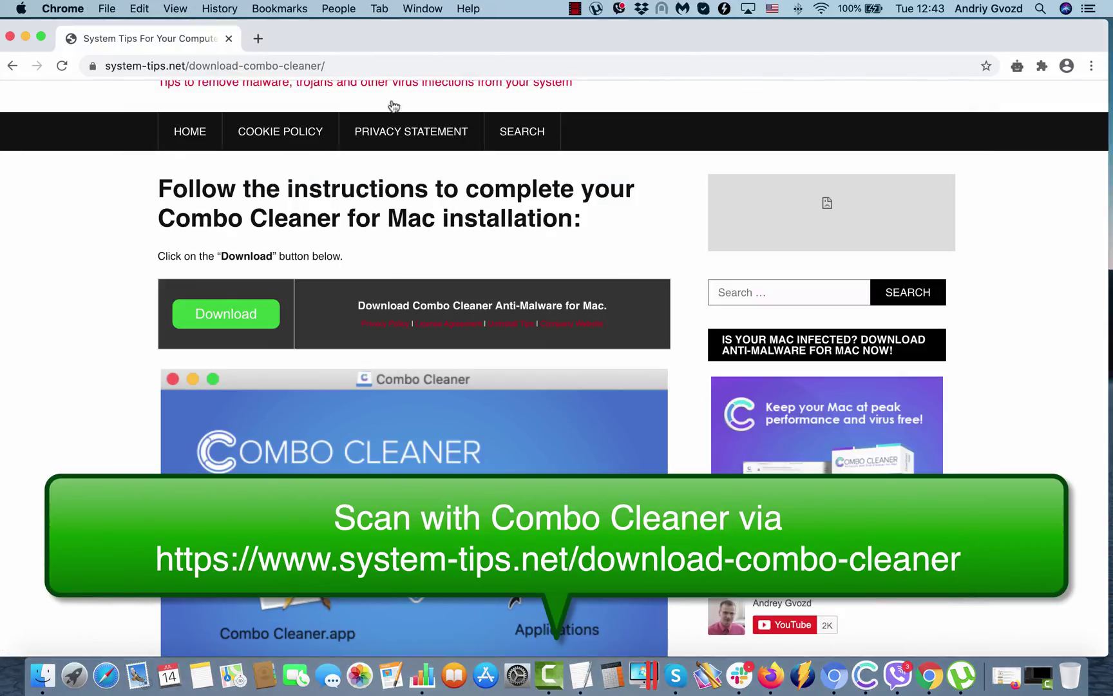
left_click(866, 675)
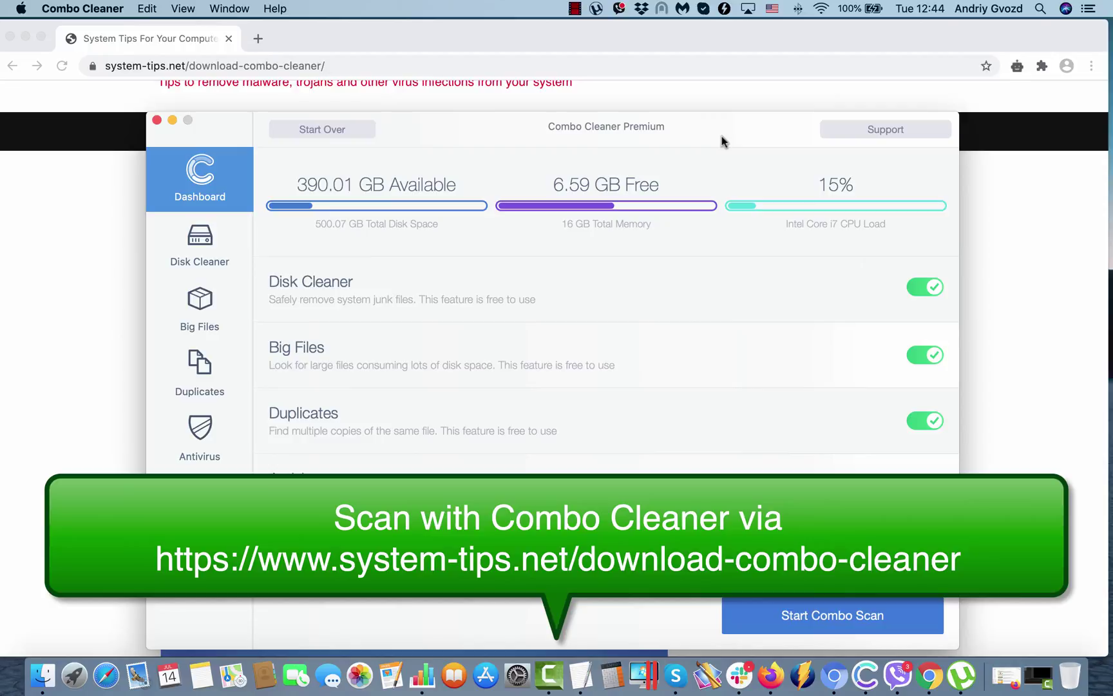
Start the Combo Scan and reposition its window while 2.03 GB junk, 49.42 GB big files and one threat appear.
left_click(829, 620)
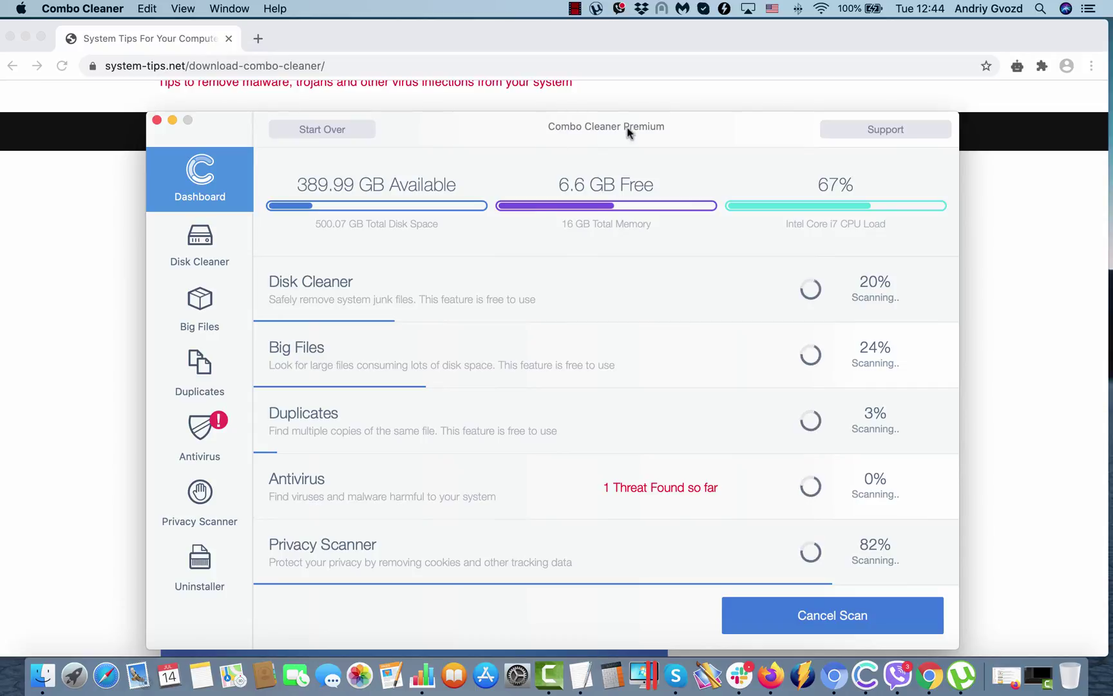
left_click_drag(629, 128, 629, 122)
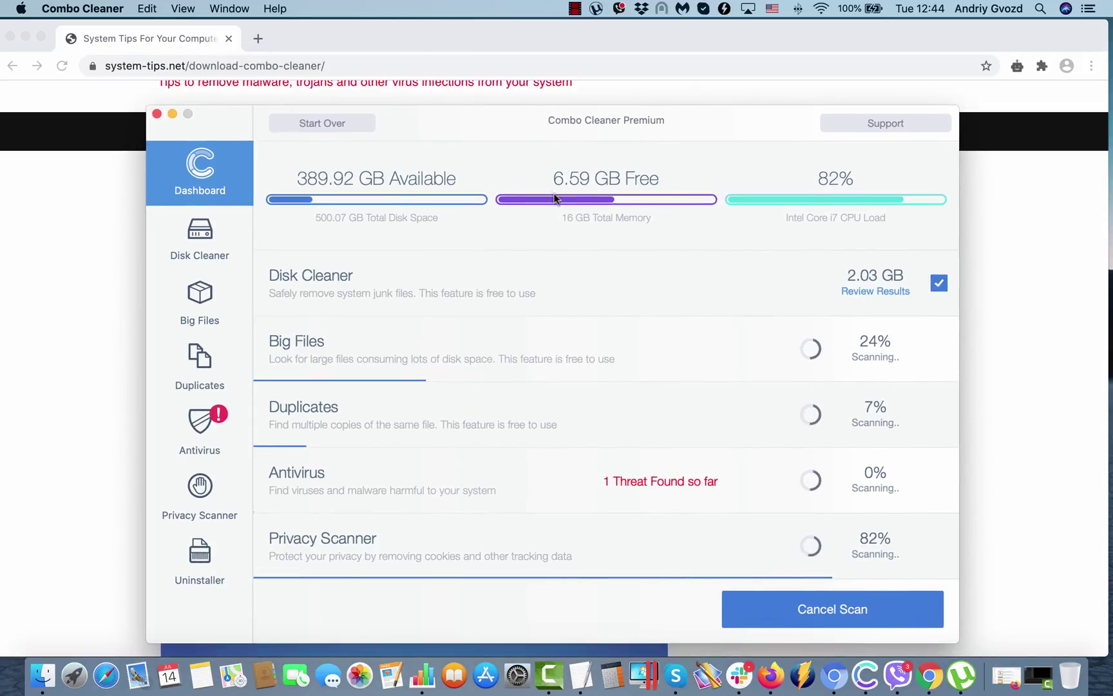
left_click_drag(613, 127, 613, 125)
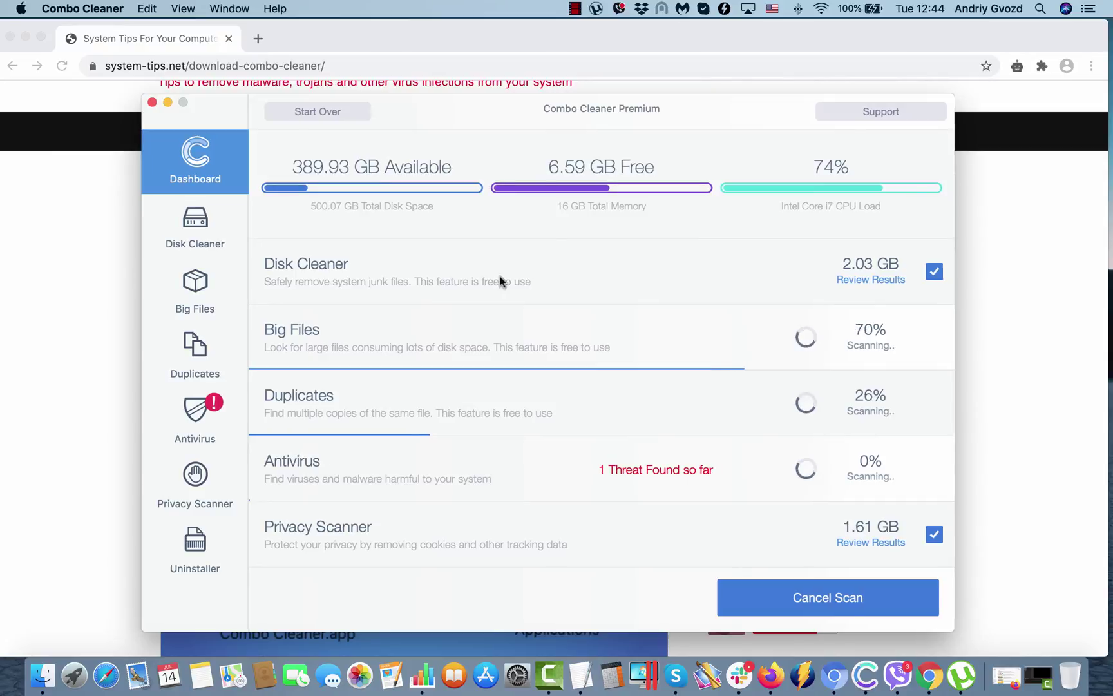
left_click_drag(556, 112, 556, 118)
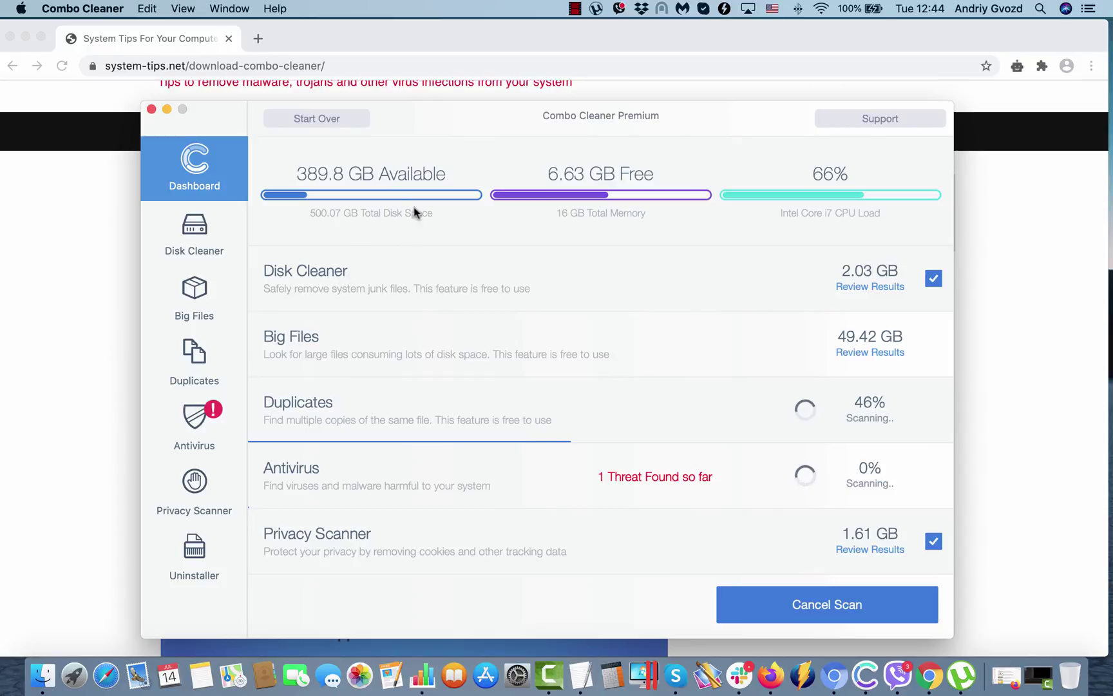
left_click_drag(626, 107, 626, 100)
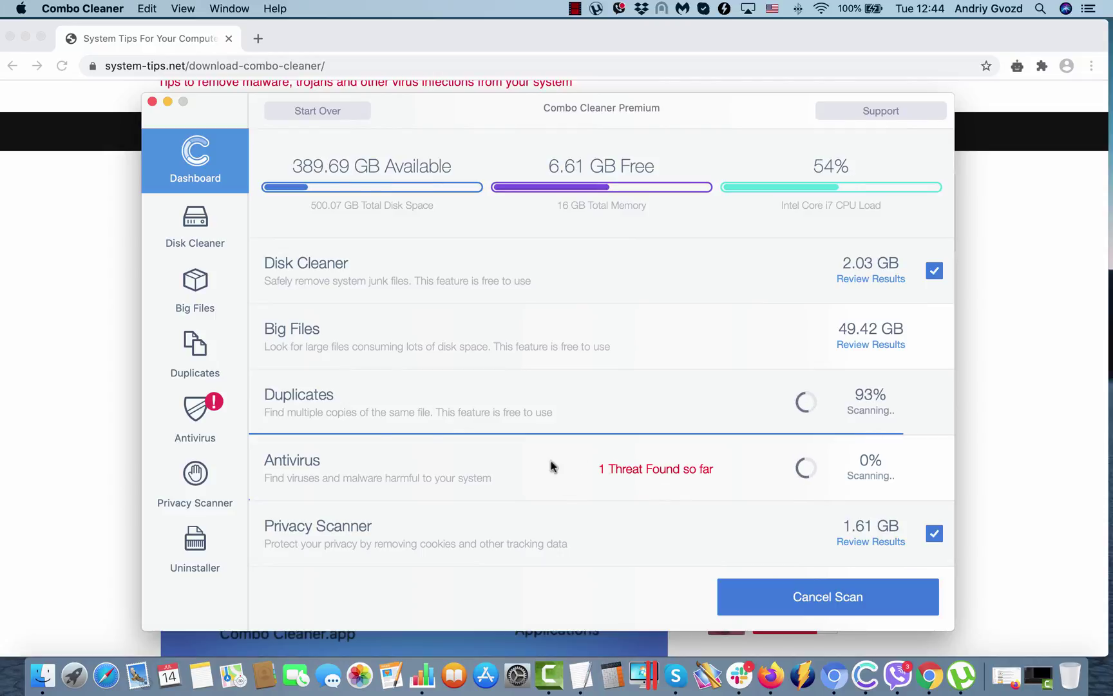
Check the Antivirus Quick Scan view, then return to the Dashboard to follow scan progress.
left_click(197, 420)
left_click(190, 160)
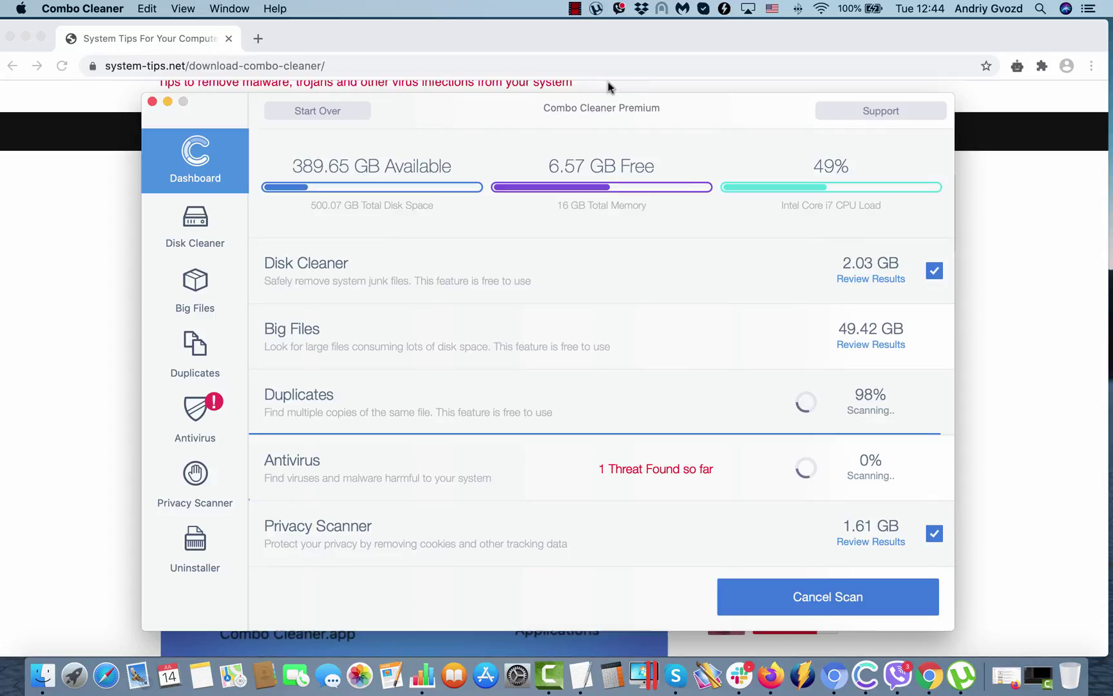